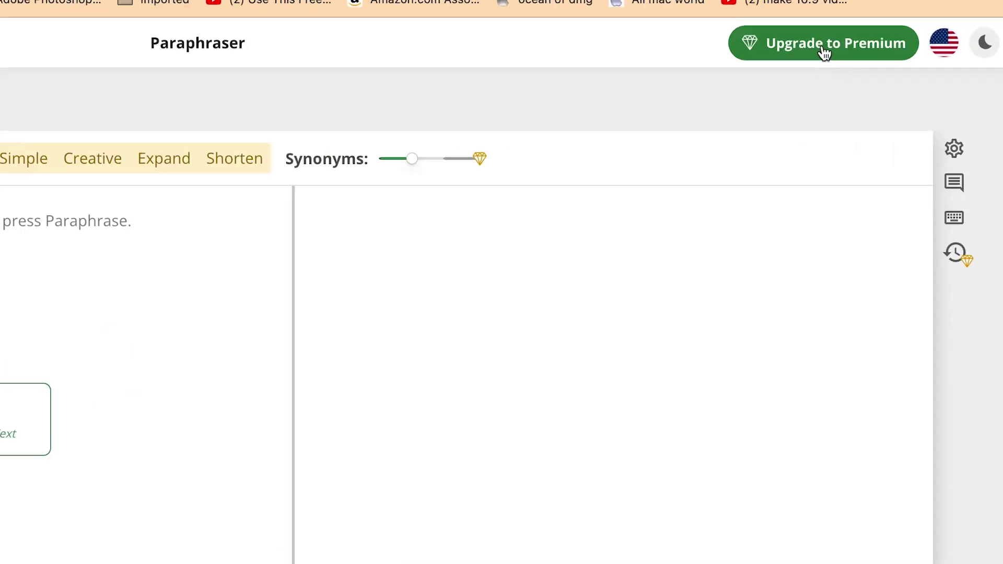
Bring up QuillBot's Premium page and review the 125-word free vs unlimited premium comparison
{"action": "left_click", "coordinate": [826, 50]}
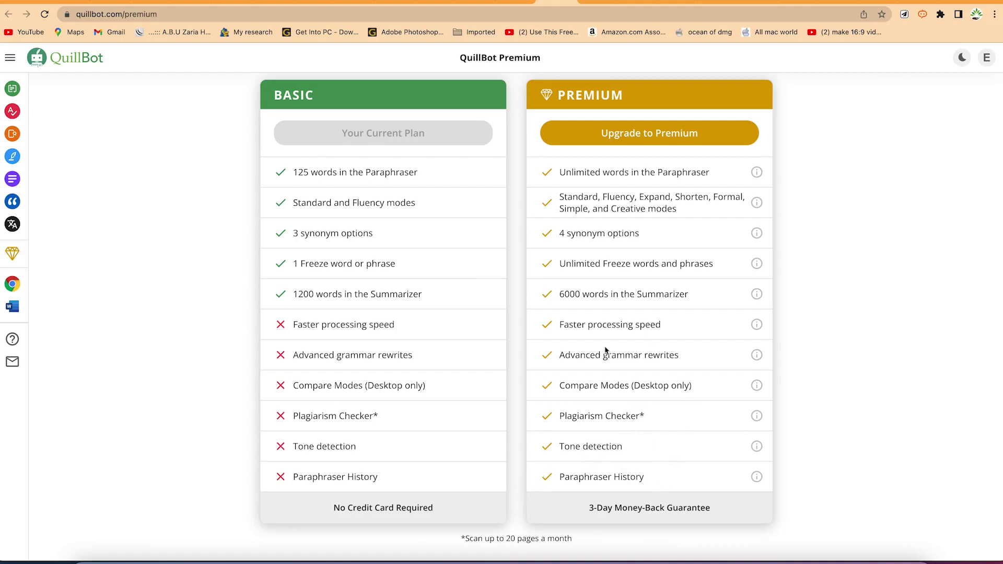
{"action": "scroll", "coordinate": [676, 468], "scroll_direction": "down", "scroll_amount": 5}
{"action": "scroll", "coordinate": [677, 465], "scroll_direction": "up", "scroll_amount": 12}
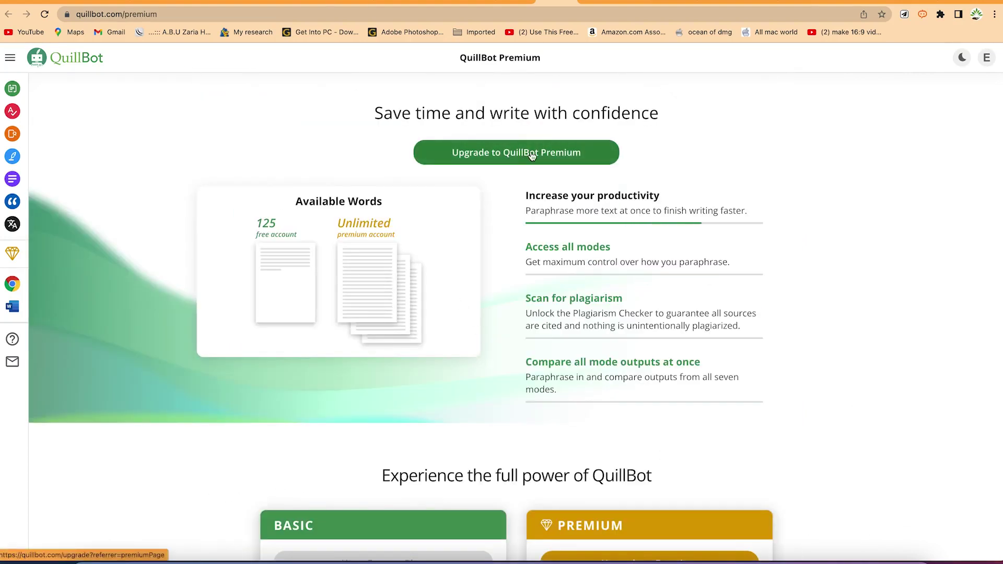
Select the $9.95 Monthly Premium plan and choose PayPal instead of card payment
{"action": "left_click", "coordinate": [532, 154]}
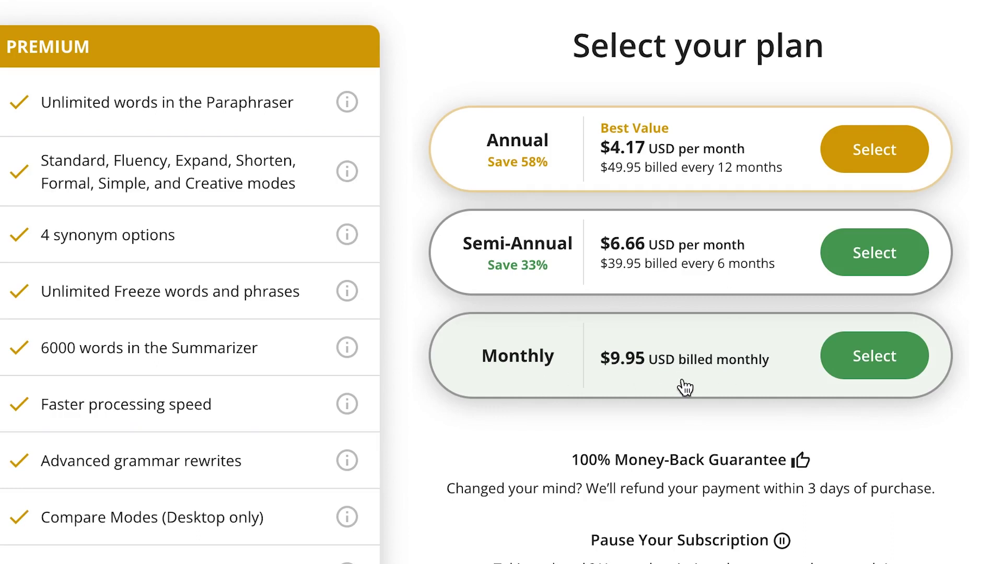
{"action": "left_click", "coordinate": [831, 372]}
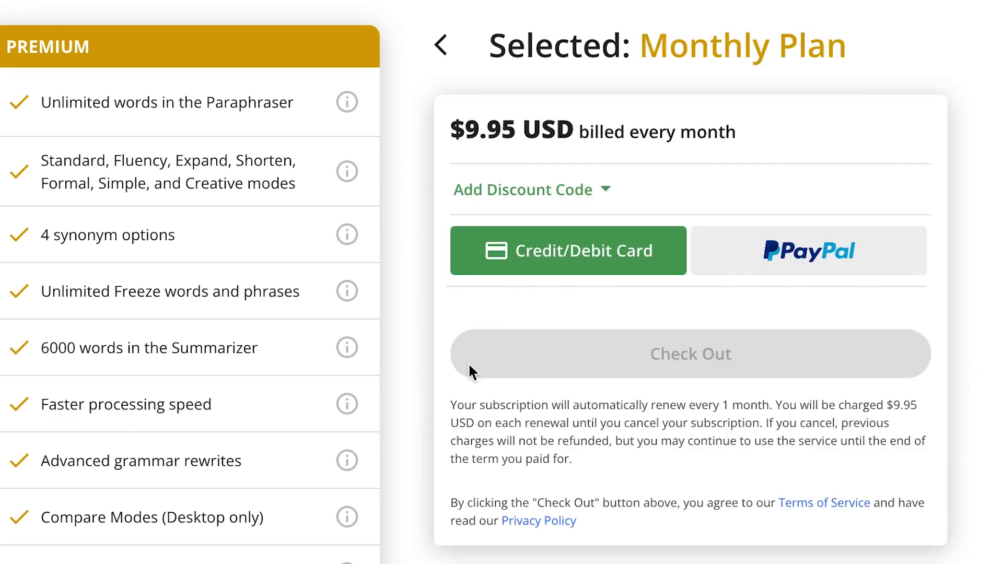
{"action": "left_click", "coordinate": [591, 276]}
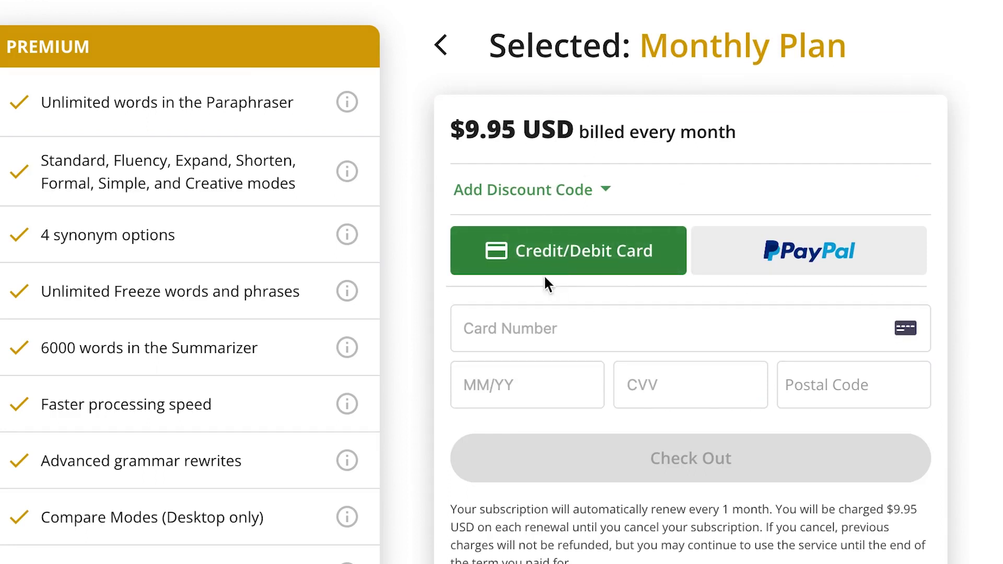
{"action": "left_click", "coordinate": [816, 260]}
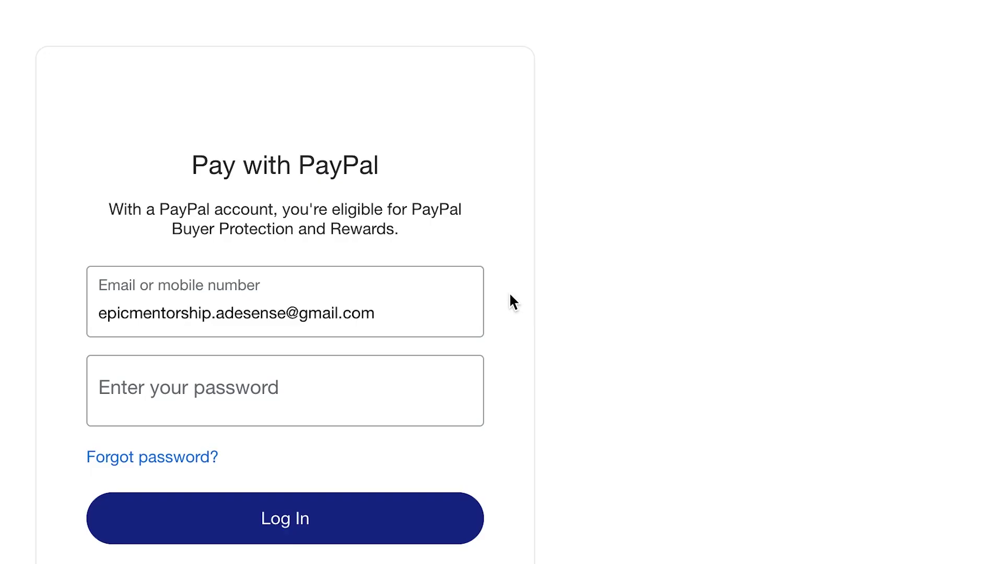
Log in to PayPal and approve the $9.95 monthly payment to QuillBot
{"action": "left_click", "coordinate": [328, 518]}
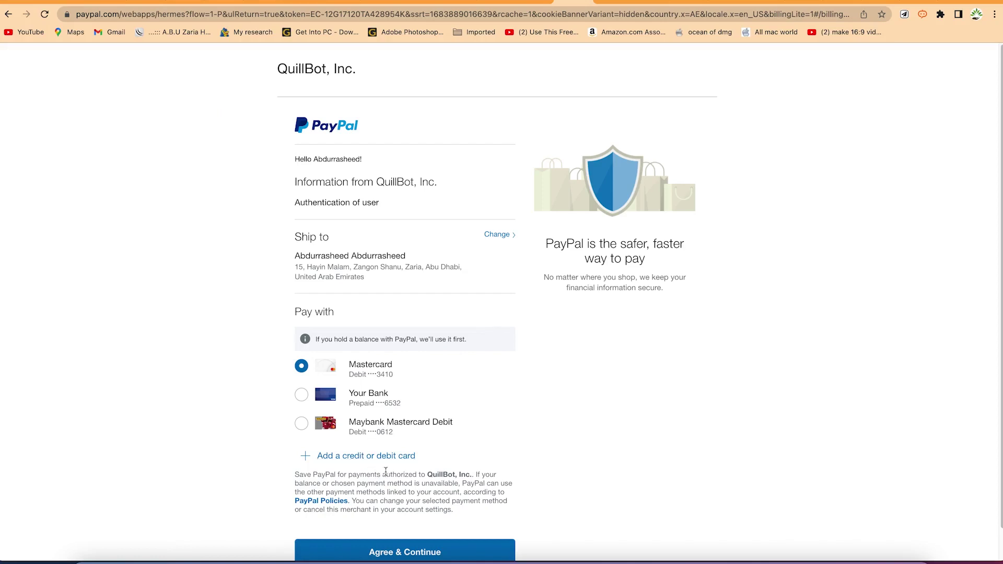
{"action": "left_click", "coordinate": [423, 553]}
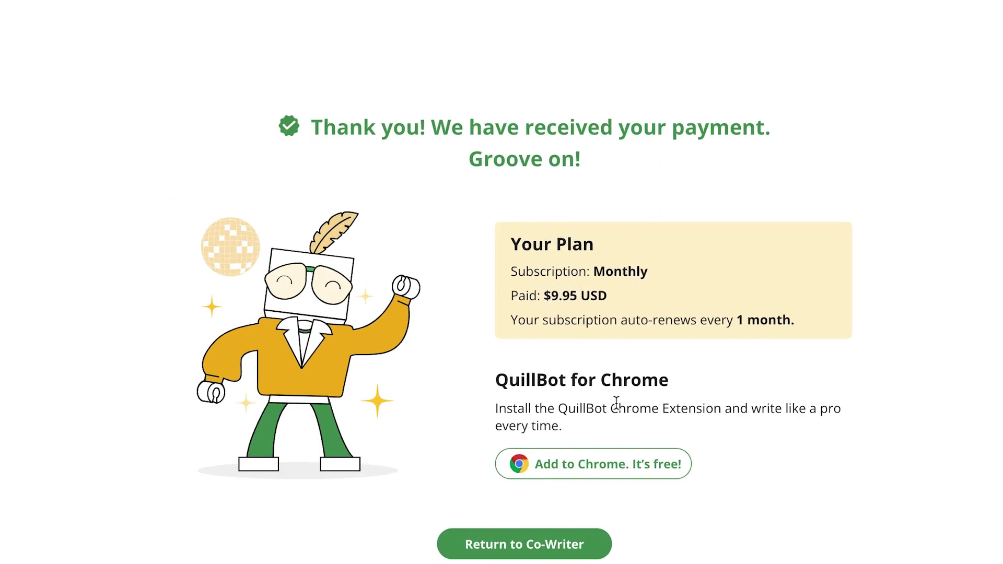
Return from the payment confirmation to Co-Writer, then switch to the Paraphraser from the sidebar
{"action": "left_click", "coordinate": [483, 557]}
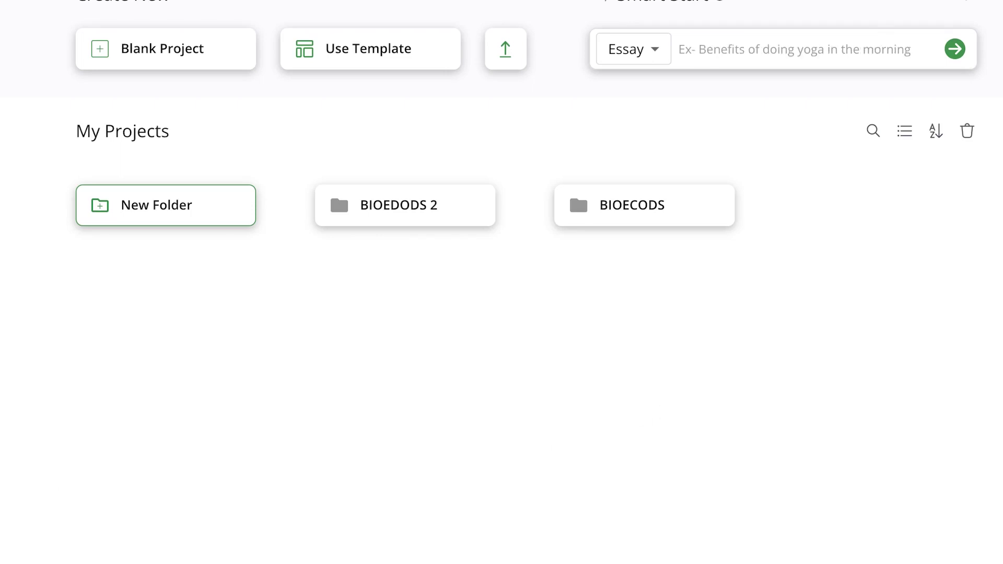
{"action": "mouse_move", "coordinate": [15, 136]}
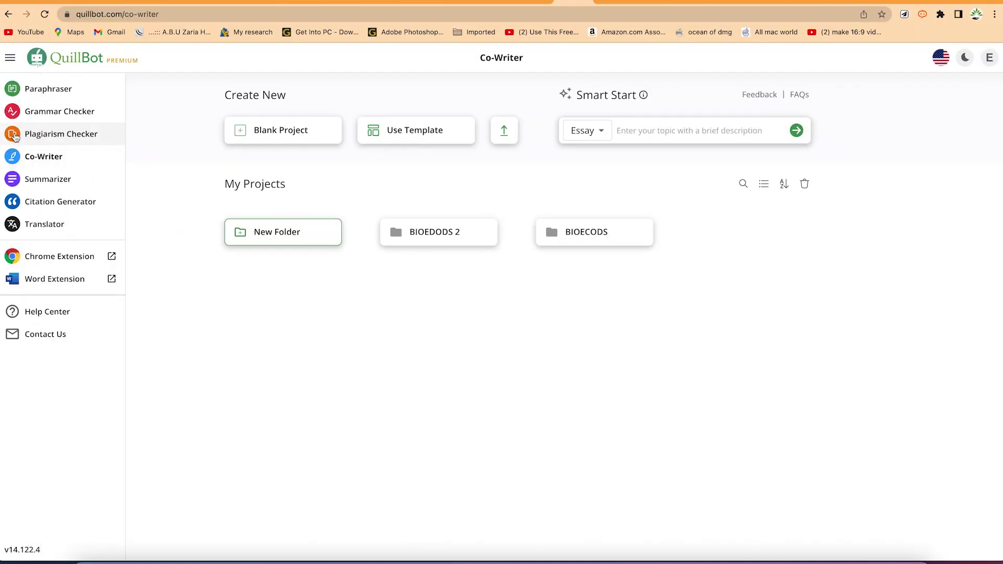
{"action": "left_click", "coordinate": [47, 89]}
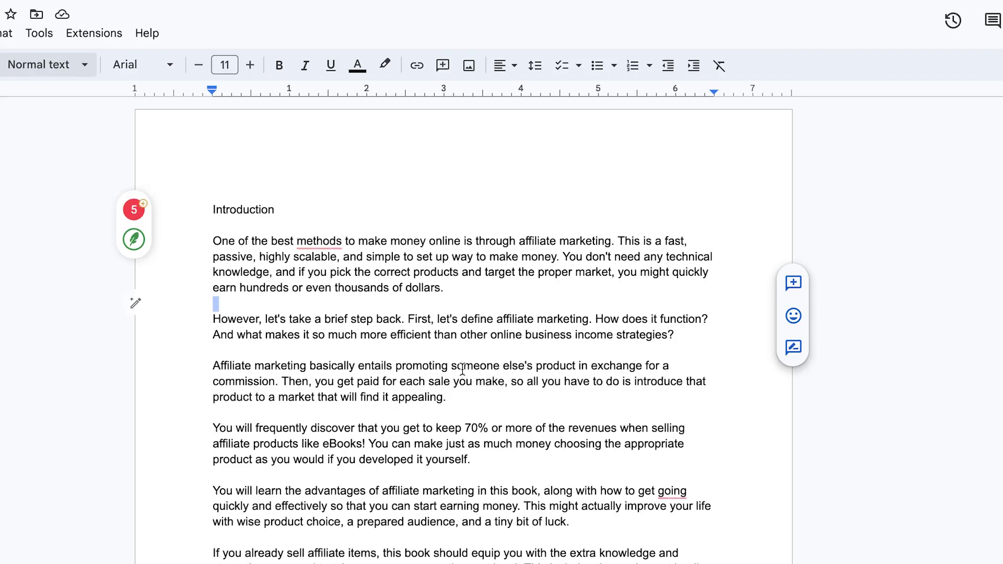
Select the Introduction paragraph starting 'One of the best methods' and focus the Paraphraser input
{"action": "left_click_drag", "start_coordinate": [444, 288], "coordinate": [157, 240]}
{"action": "key", "text": "ctrl+c"}
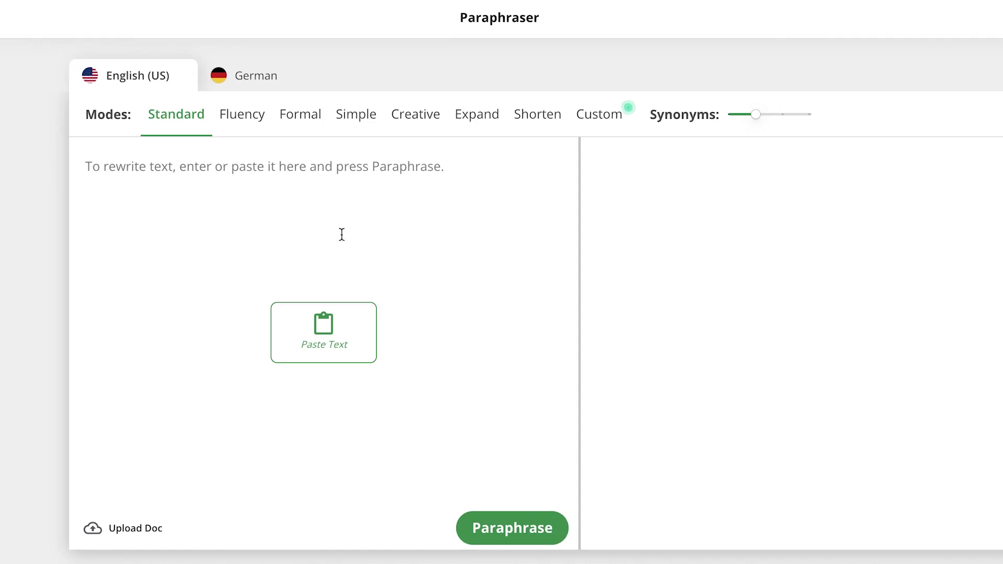
{"action": "left_click", "coordinate": [212, 172]}
Paste and paraphrase the paragraph, then rewrite it in Fluency mode as a 56-word version
{"action": "key", "text": "ctrl+v"}
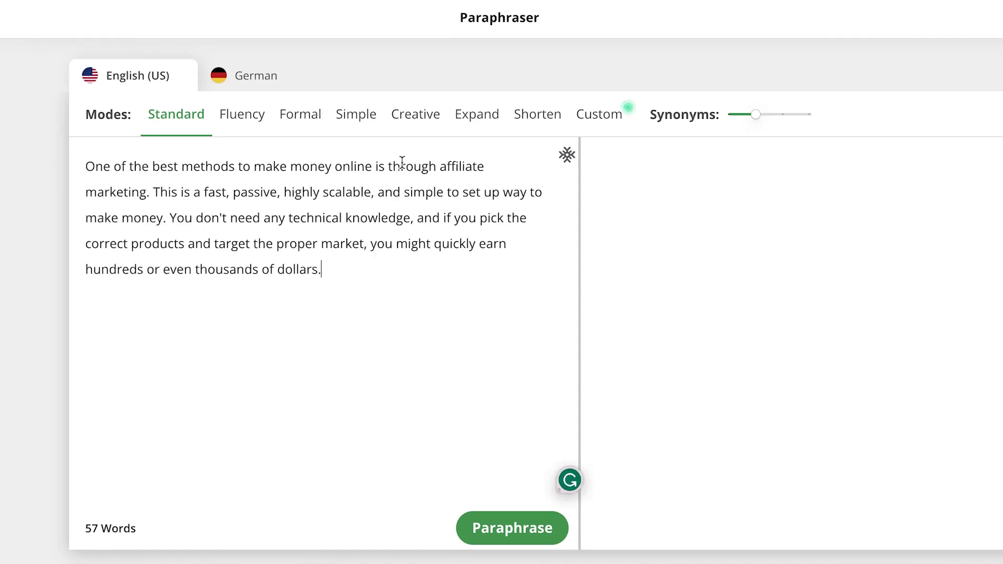
{"action": "left_click", "coordinate": [517, 530]}
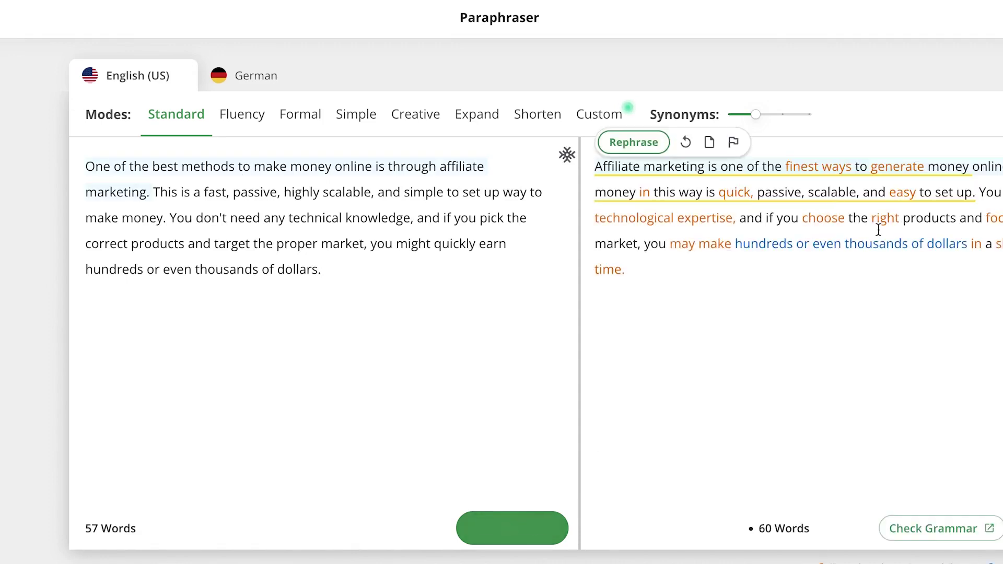
{"action": "left_click", "coordinate": [695, 174]}
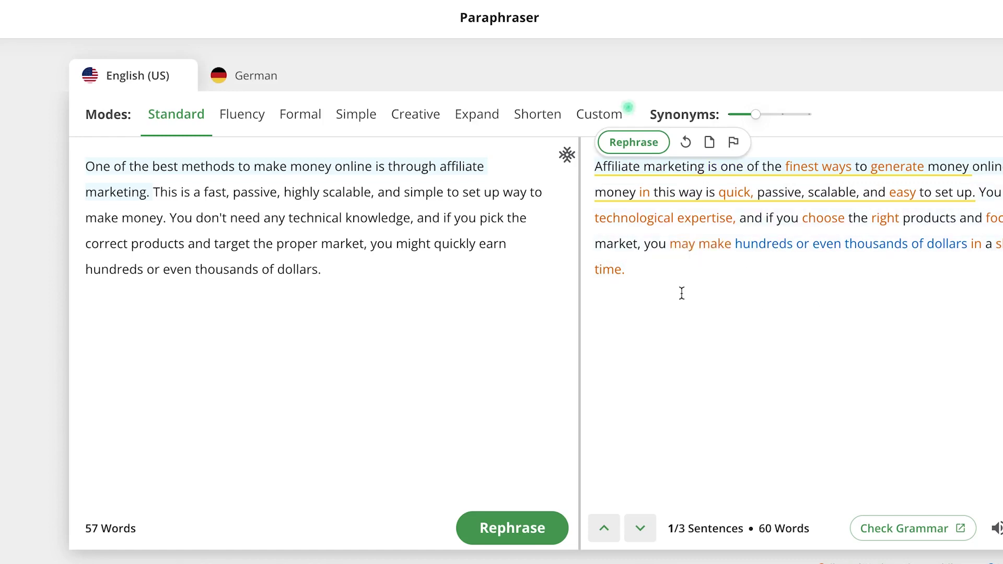
{"action": "left_click", "coordinate": [240, 120]}
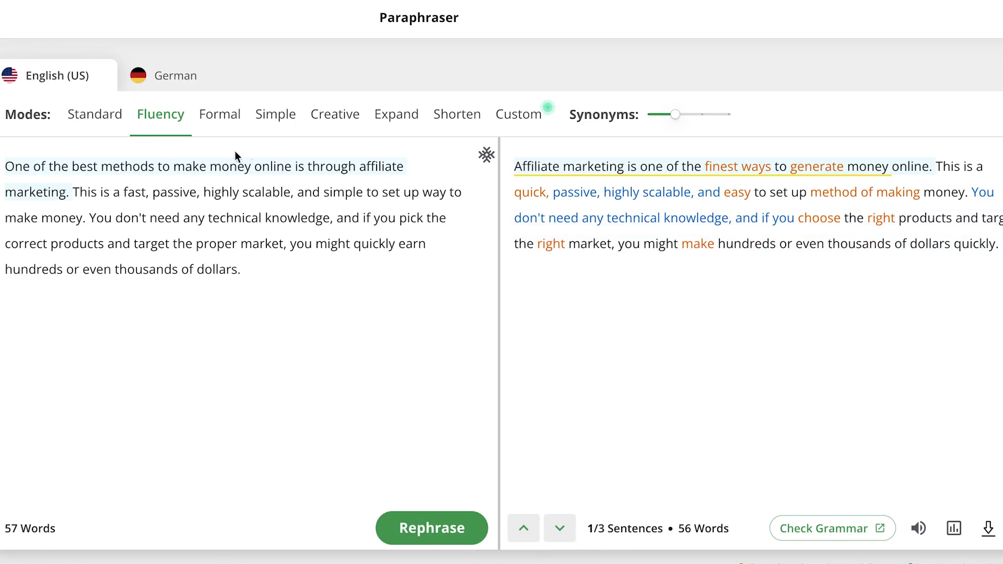
Cycle the paragraph through Formal, Simple, Creative, then Shorten mode for a 37-word result
{"action": "left_click", "coordinate": [205, 120]}
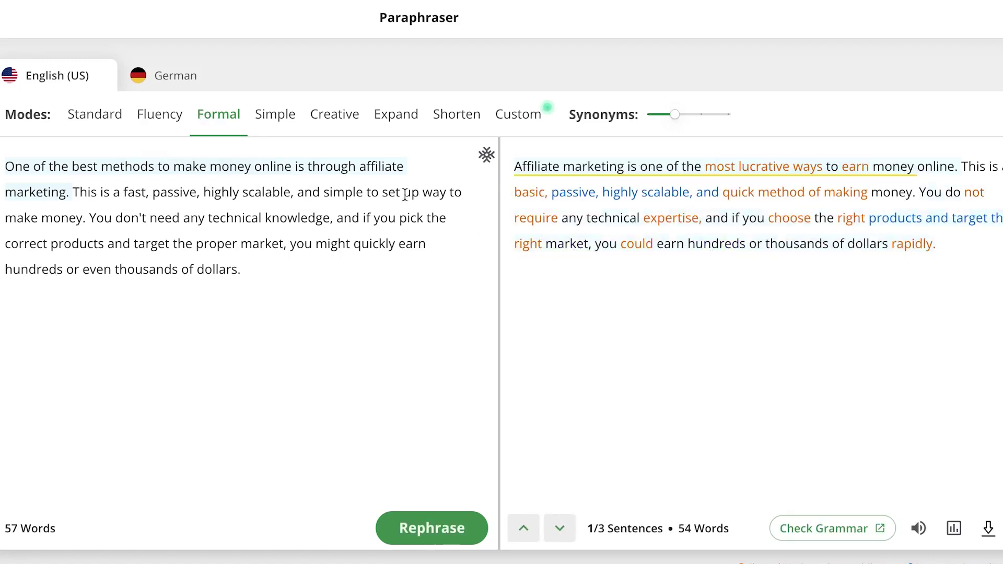
{"action": "left_click", "coordinate": [275, 123]}
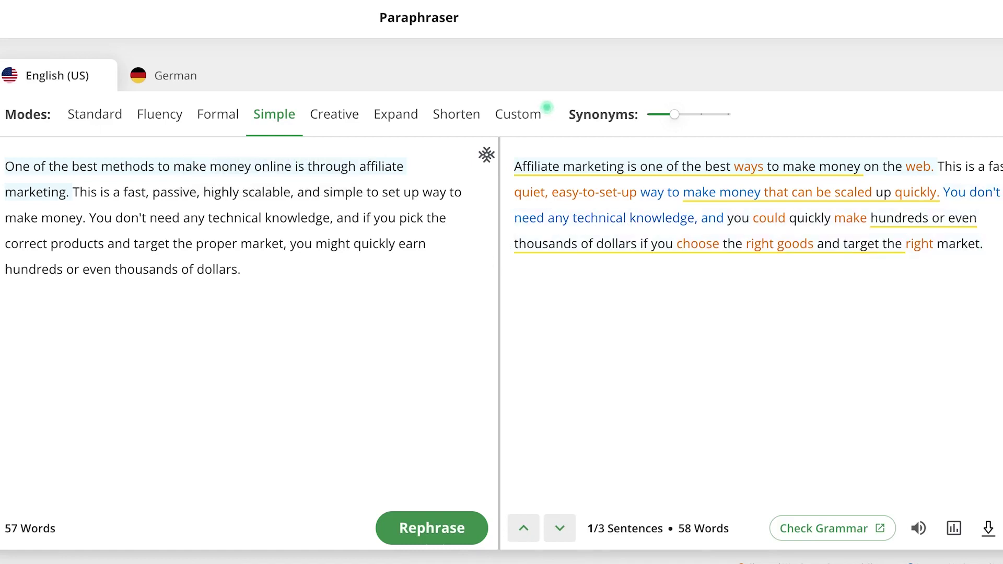
{"action": "left_click", "coordinate": [333, 114]}
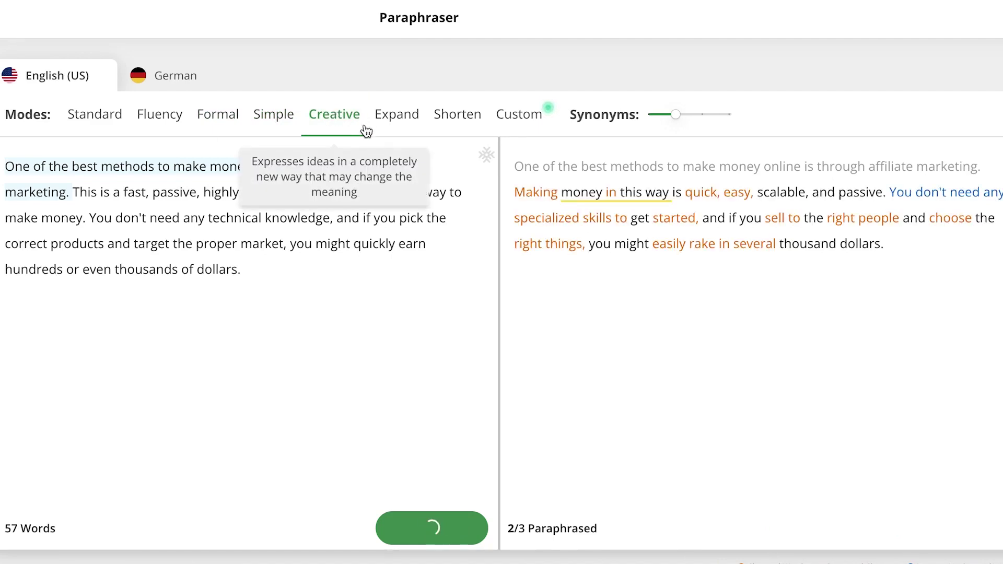
{"action": "left_click", "coordinate": [458, 117]}
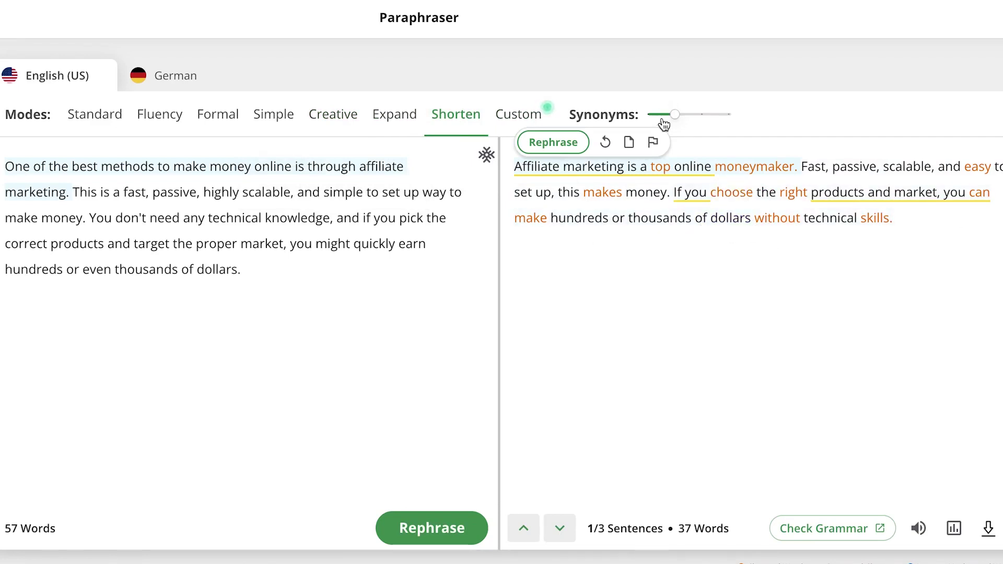
{"action": "mouse_move", "coordinate": [674, 116]}
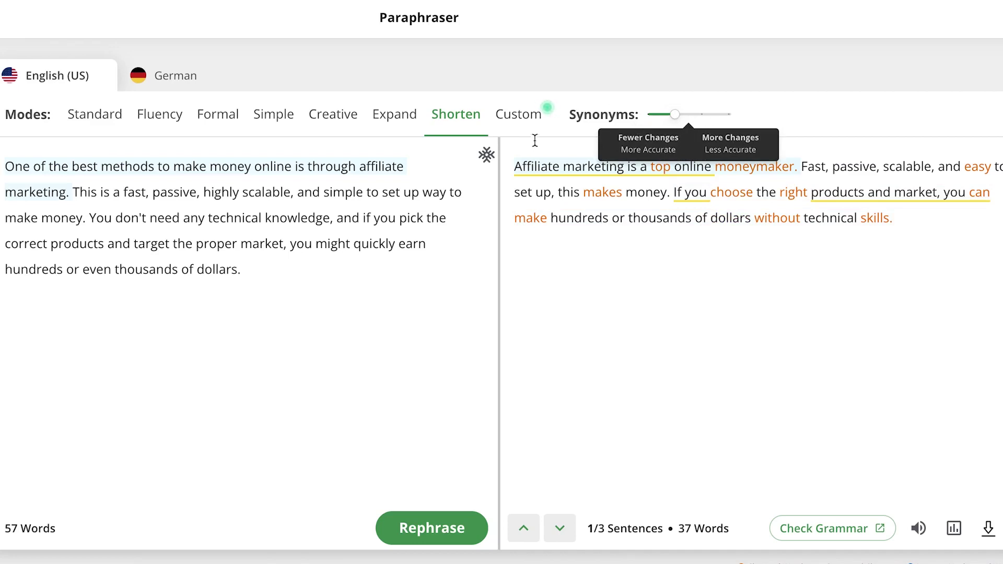
{"action": "left_click", "coordinate": [519, 128]}
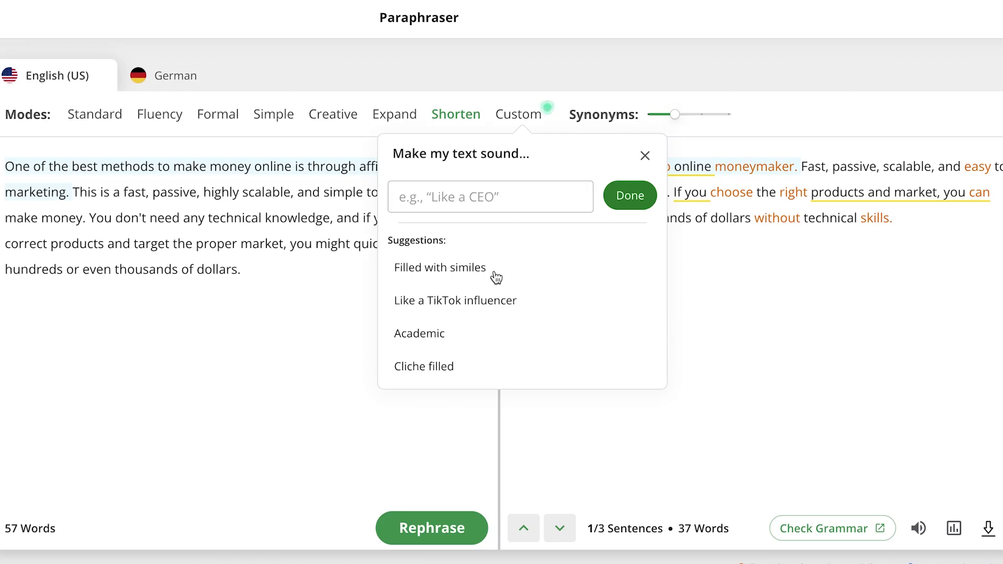
{"action": "scroll", "coordinate": [456, 230], "scroll_direction": "down", "scroll_amount": 1}
{"action": "scroll", "coordinate": [518, 230], "scroll_direction": "up", "scroll_amount": 1}
{"action": "left_click", "coordinate": [497, 198]}
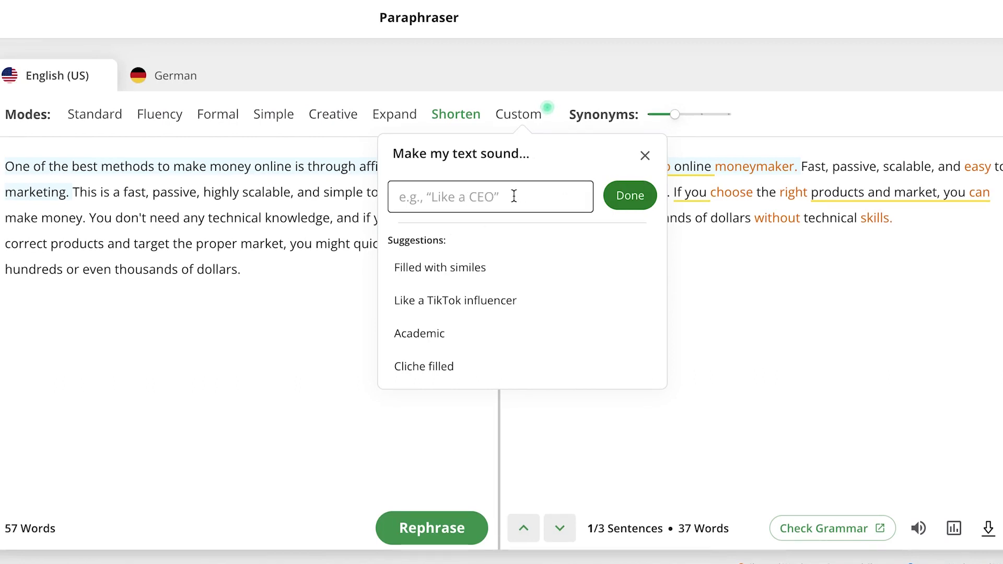
{"action": "mouse_move", "coordinate": [659, 164]}
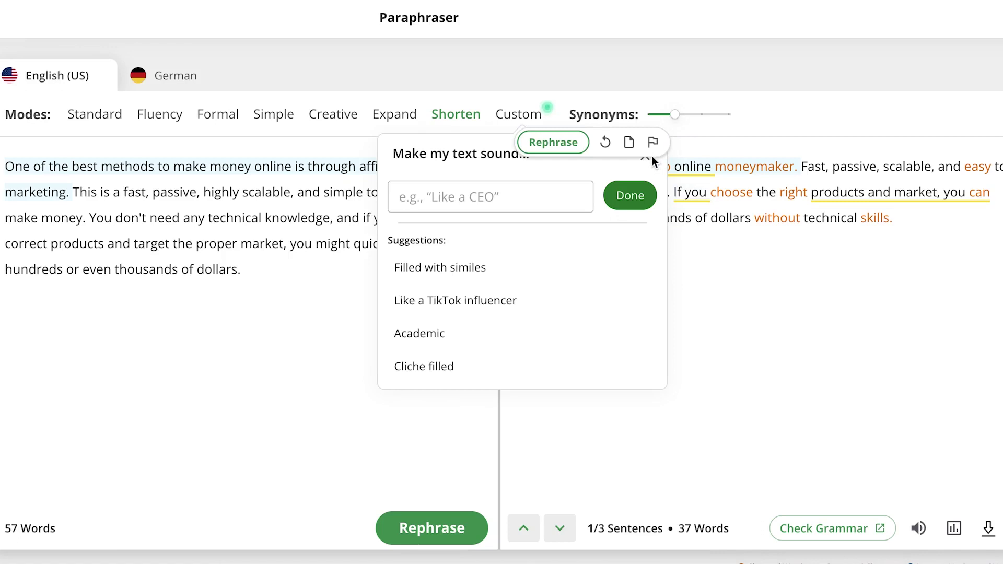
{"action": "left_click", "coordinate": [832, 335]}
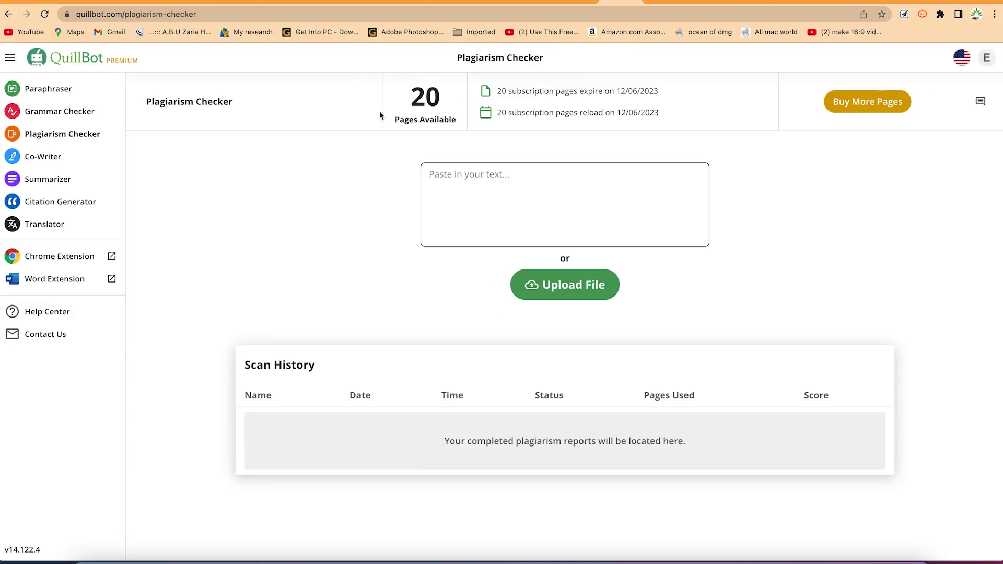
Focus the Plagiarism Checker's paste box, then bring up the drainage-module research paper in Word
{"action": "left_click", "coordinate": [452, 185]}
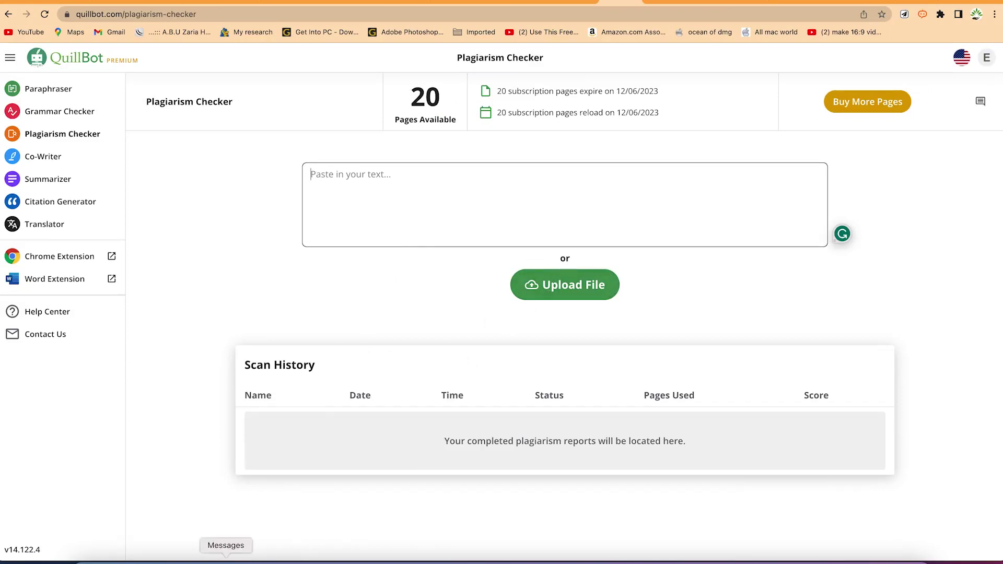
{"action": "left_click", "coordinate": [710, 561]}
{"action": "scroll", "coordinate": [582, 320], "scroll_direction": "up", "scroll_amount": 10}
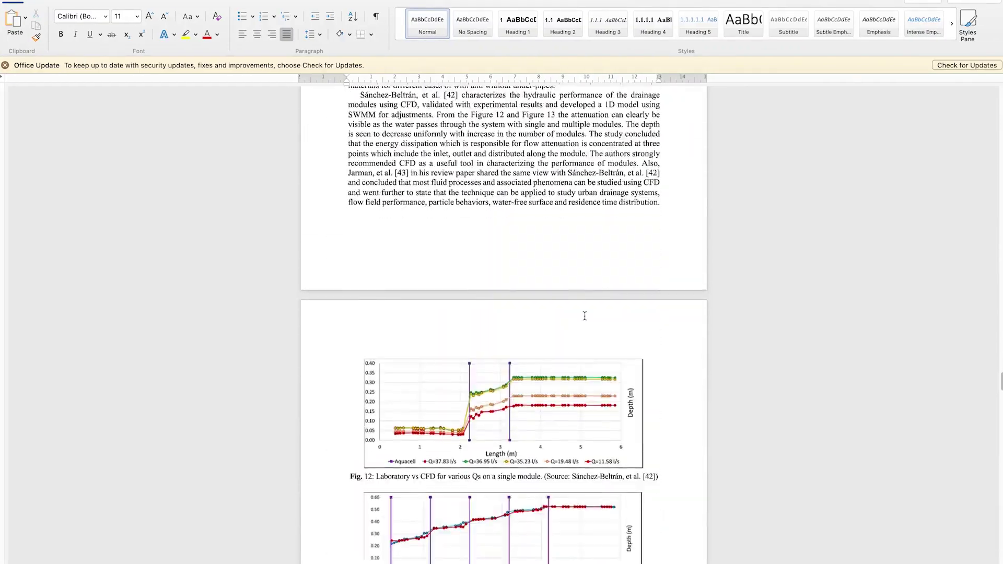
{"action": "scroll", "coordinate": [584, 316], "scroll_direction": "down", "scroll_amount": 3}
{"action": "scroll", "coordinate": [586, 320], "scroll_direction": "down", "scroll_amount": 20}
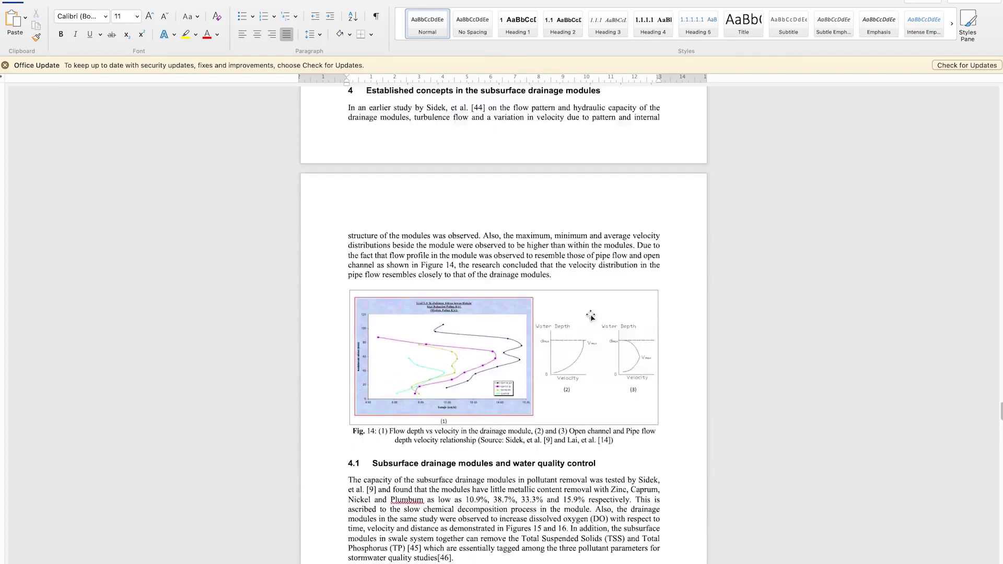
{"action": "scroll", "coordinate": [435, 256], "scroll_direction": "up", "scroll_amount": 10}
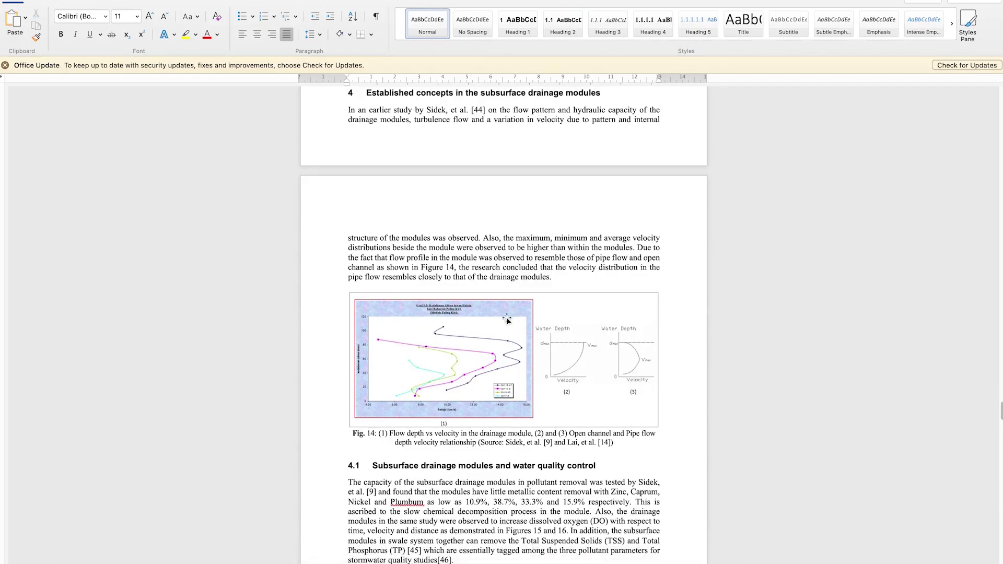
{"action": "key", "text": "super+Tab"}
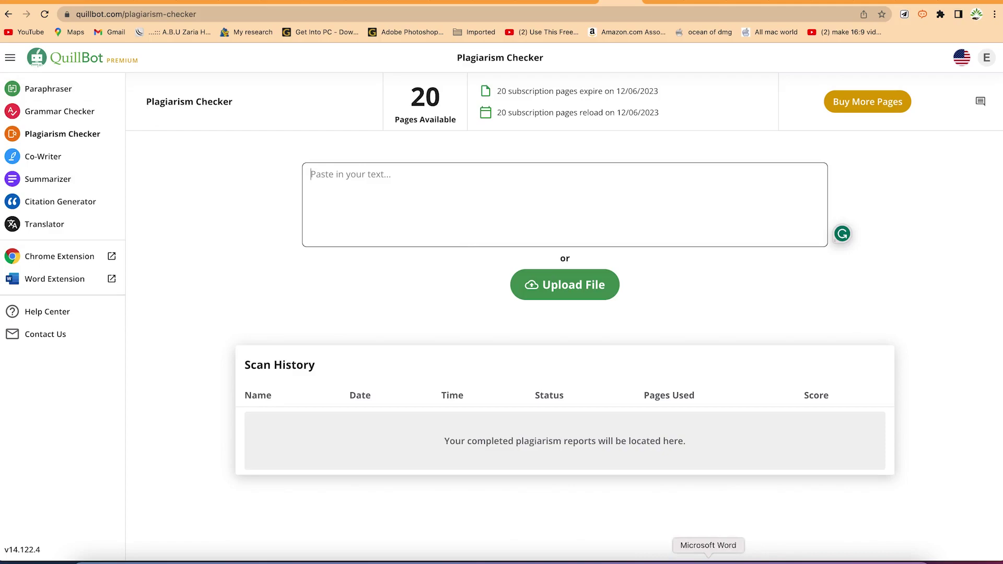
{"action": "left_click", "coordinate": [712, 558]}
{"action": "scroll", "coordinate": [485, 321], "scroll_direction": "up", "scroll_amount": 10}
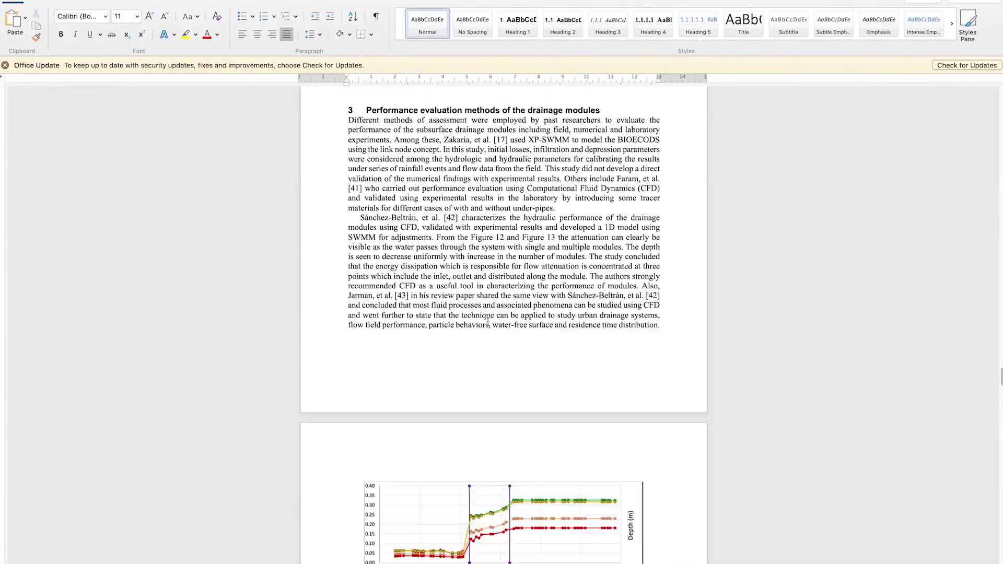
{"action": "left_click_drag", "start_coordinate": [486, 320], "coordinate": [486, 562]}
{"action": "key", "text": "ctrl+Home"}
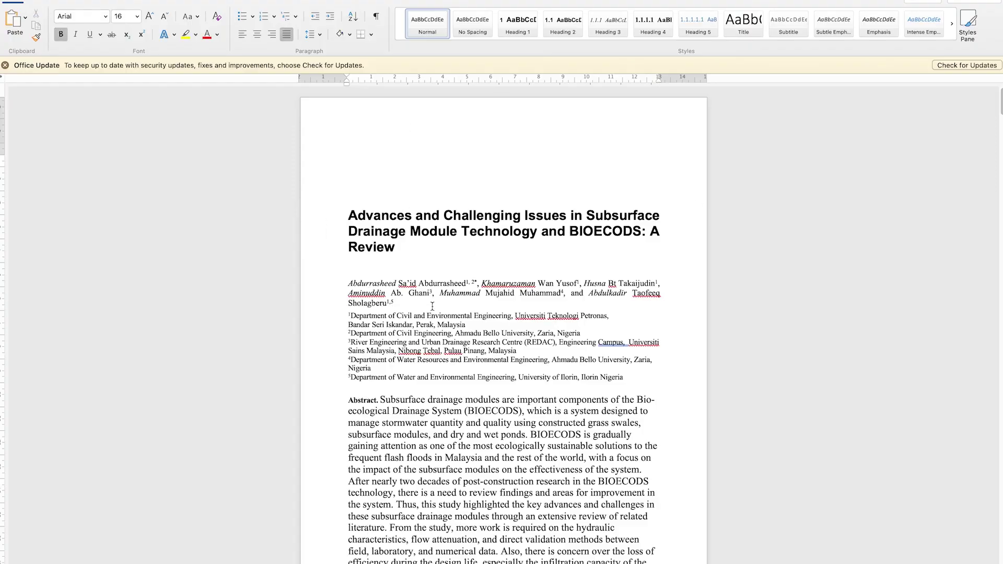
{"action": "scroll", "coordinate": [486, 267], "scroll_direction": "down", "scroll_amount": 20}
{"action": "scroll", "coordinate": [488, 271], "scroll_direction": "down", "scroll_amount": 20}
{"action": "scroll", "coordinate": [489, 281], "scroll_direction": "down", "scroll_amount": 8}
{"action": "scroll", "coordinate": [486, 282], "scroll_direction": "up", "scroll_amount": 5}
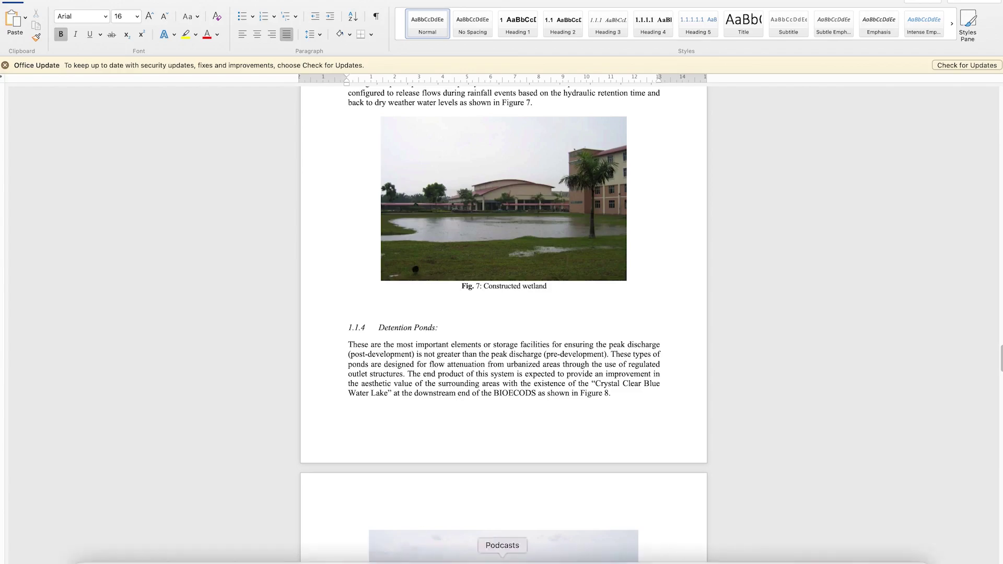
Upload the ICOEE 18 .docx from the Quillbot 2 folder to the Plagiarism Checker
{"action": "left_click", "coordinate": [625, 553]}
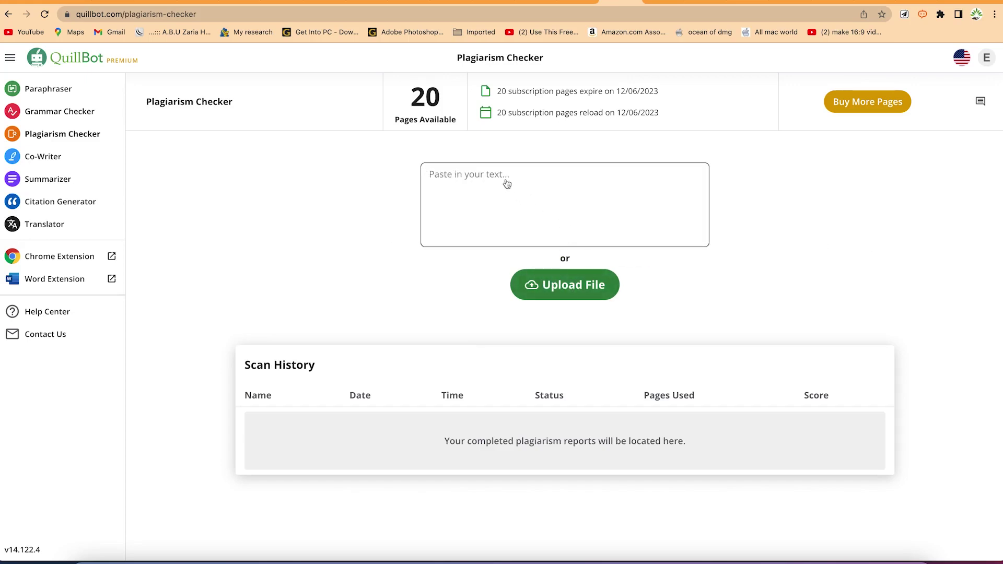
{"action": "left_click", "coordinate": [574, 286]}
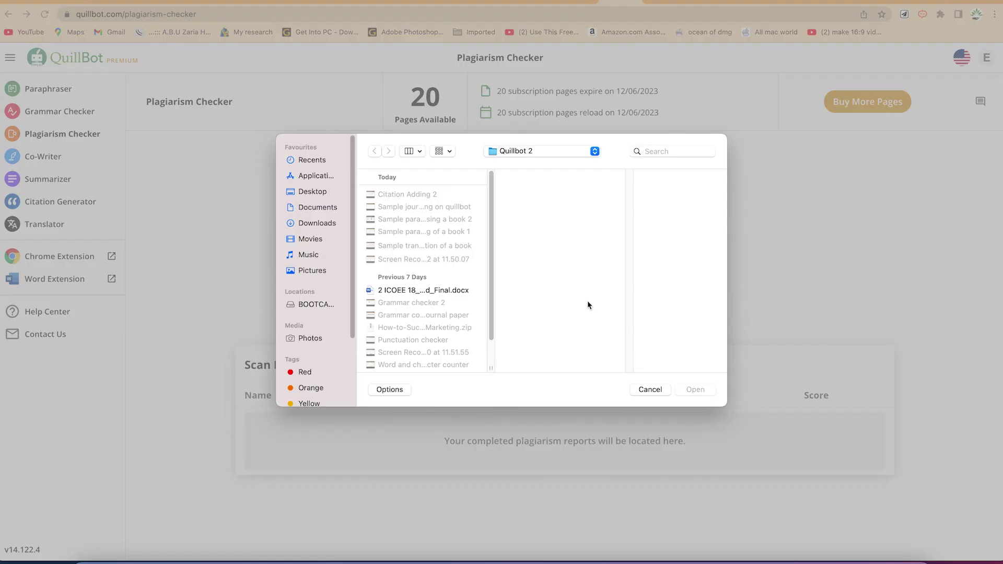
{"action": "left_click", "coordinate": [421, 292]}
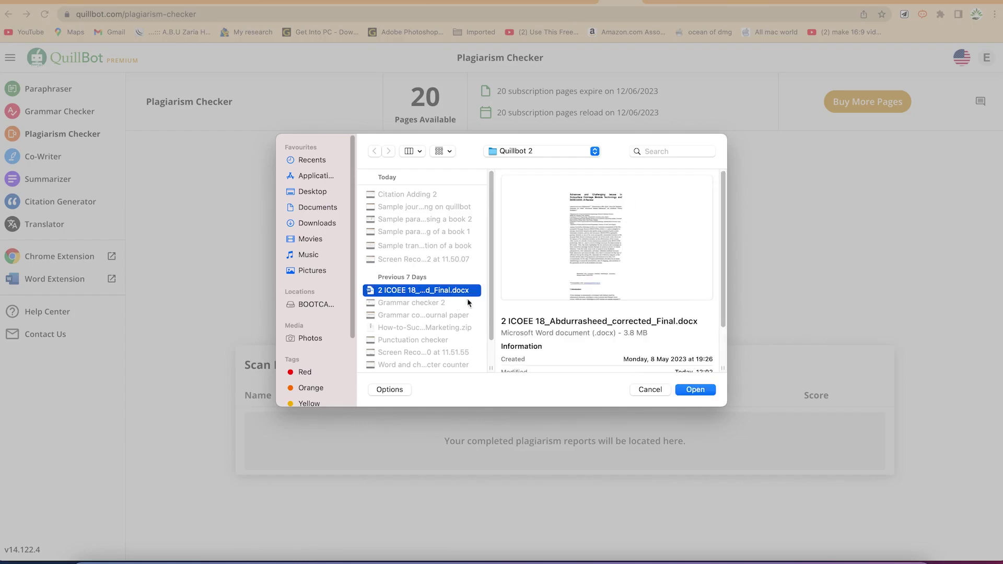
{"action": "left_click", "coordinate": [709, 392]}
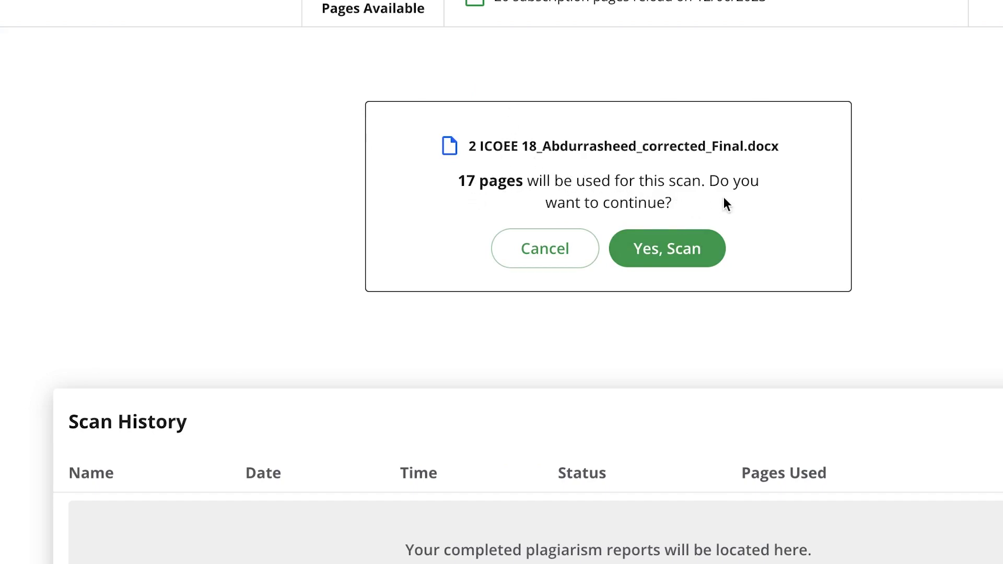
Run the 17-page scan and view the report: 95.4% match, 12 results
{"action": "left_click", "coordinate": [693, 246]}
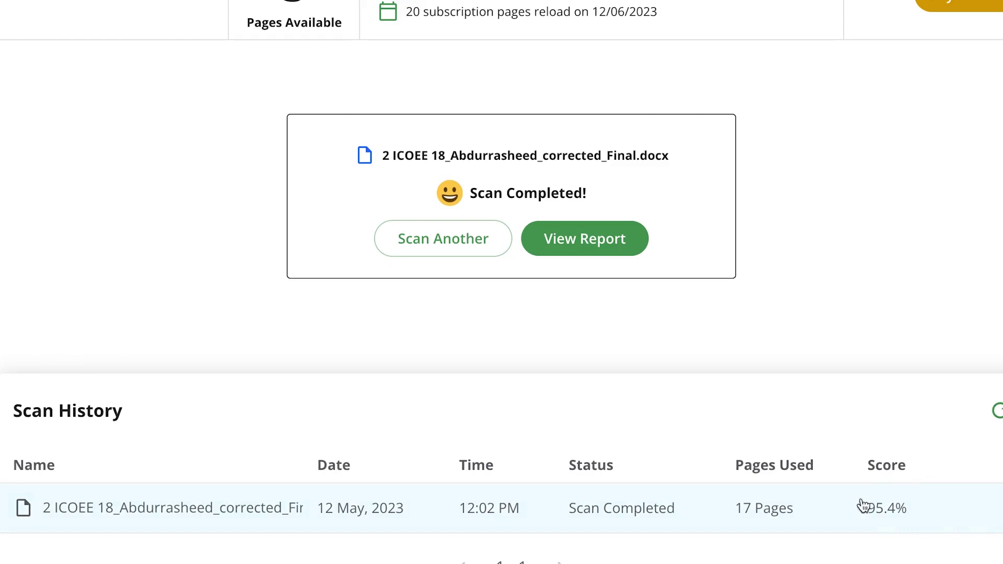
{"action": "mouse_move", "coordinate": [900, 523]}
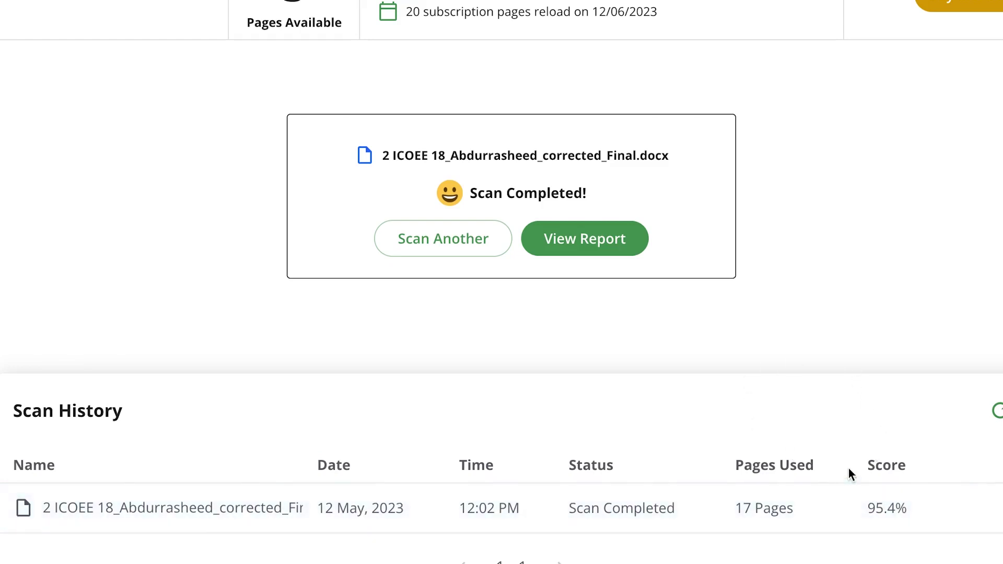
{"action": "left_click", "coordinate": [570, 242]}
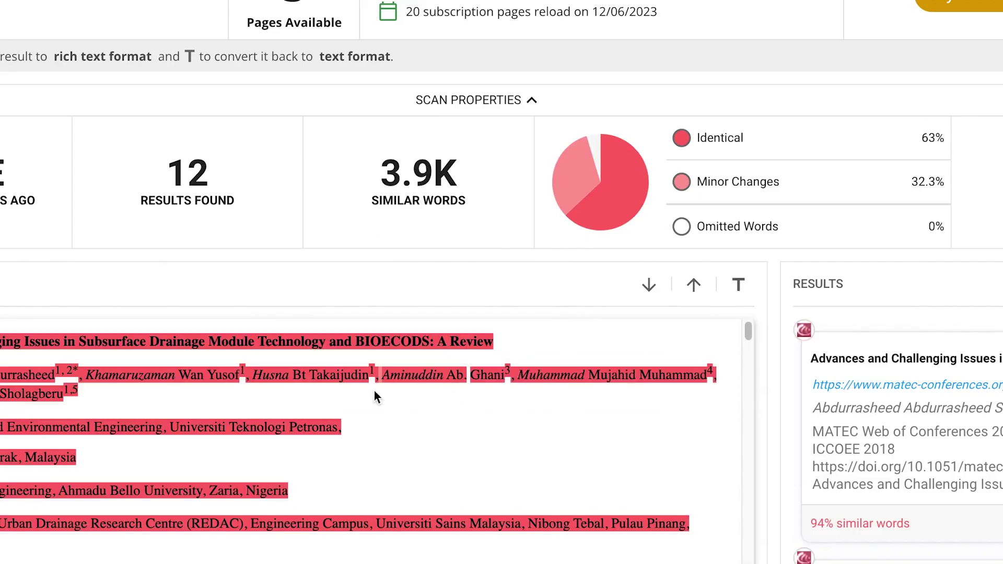
{"action": "scroll", "coordinate": [380, 412], "scroll_direction": "down", "scroll_amount": 5}
{"action": "scroll", "coordinate": [361, 427], "scroll_direction": "up", "scroll_amount": 5}
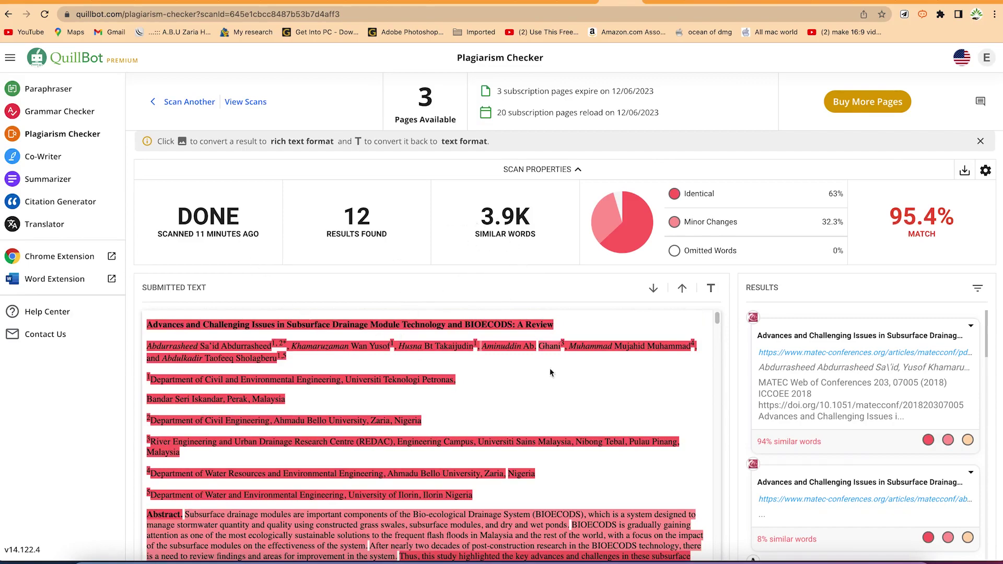
{"action": "scroll", "coordinate": [538, 414], "scroll_direction": "down", "scroll_amount": 1}
{"action": "scroll", "coordinate": [538, 414], "scroll_direction": "down", "scroll_amount": 15}
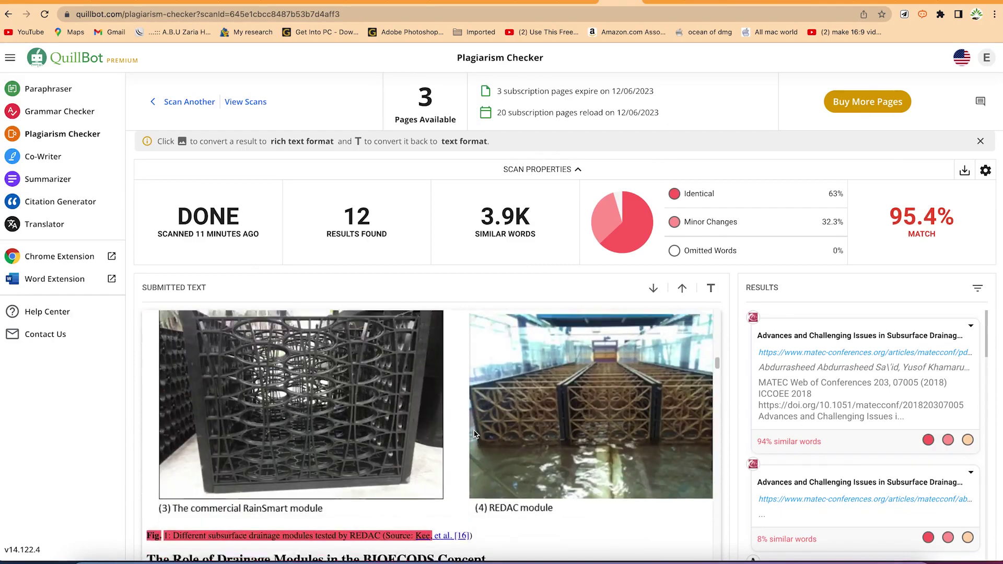
{"action": "scroll", "coordinate": [472, 434], "scroll_direction": "down", "scroll_amount": 15}
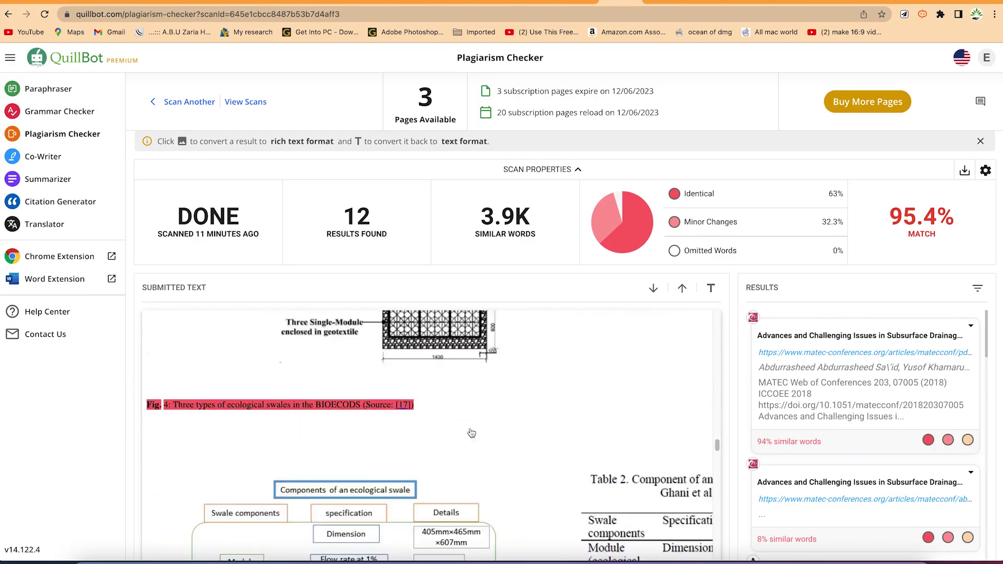
{"action": "scroll", "coordinate": [472, 434], "scroll_direction": "up", "scroll_amount": 20}
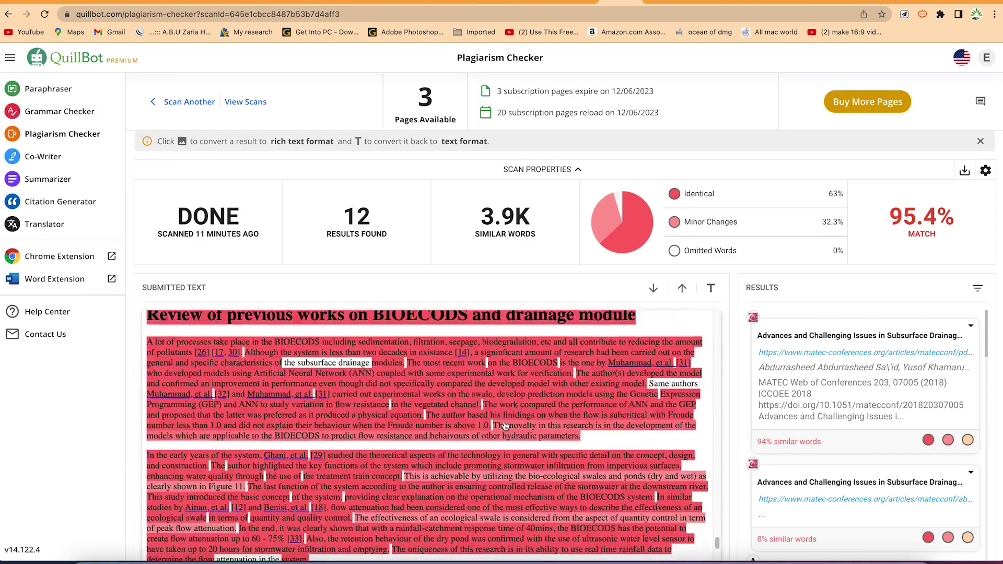
{"action": "scroll", "coordinate": [499, 434], "scroll_direction": "down", "scroll_amount": 8}
{"action": "scroll", "coordinate": [499, 435], "scroll_direction": "up", "scroll_amount": 3}
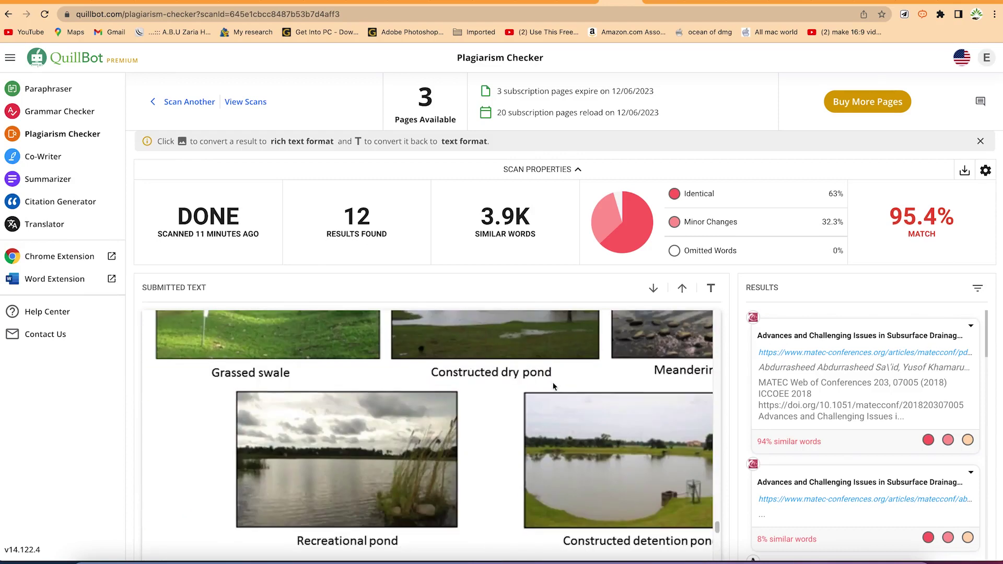
{"action": "scroll", "coordinate": [499, 435], "scroll_direction": "down", "scroll_amount": 3}
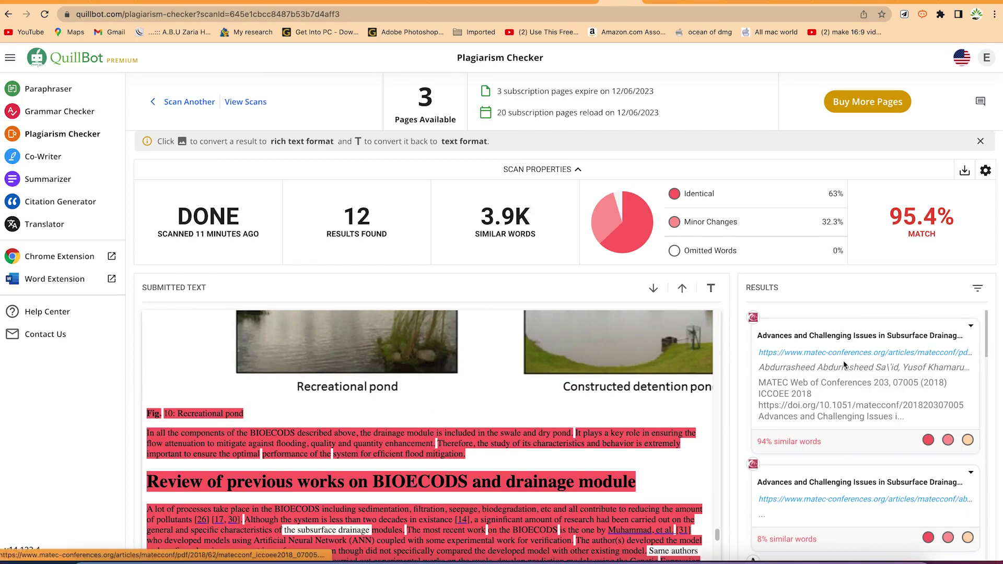
{"action": "left_click", "coordinate": [972, 326]}
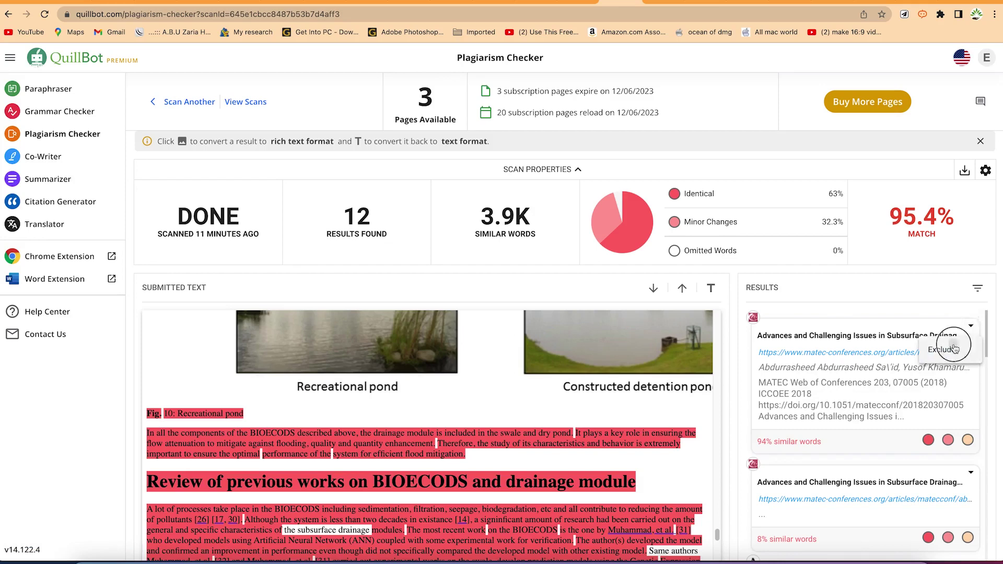
Exclude the MATEC publication, Academia.edu profile and PDF copy matches, lowering the score to 8.9%
{"action": "left_click", "coordinate": [954, 349]}
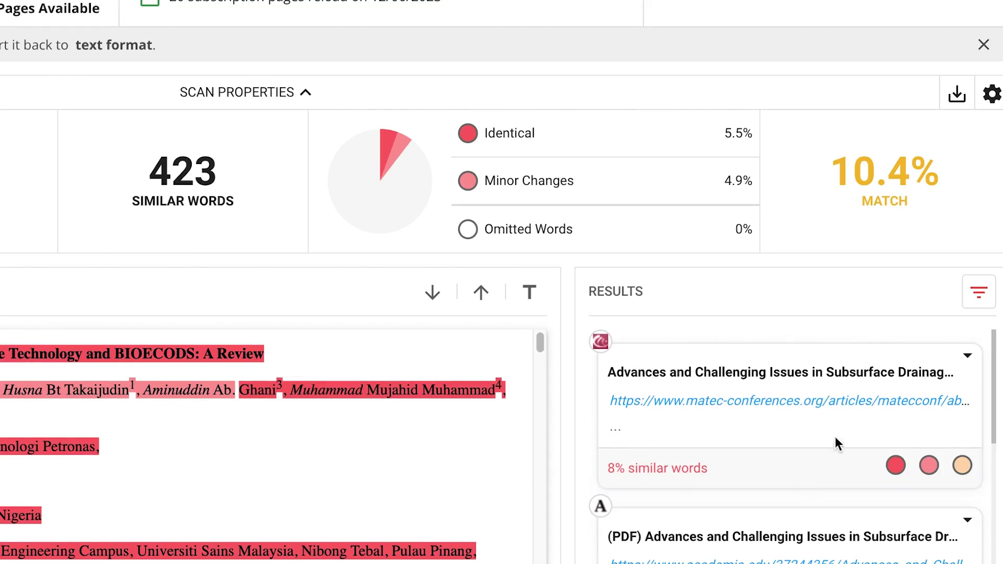
{"action": "scroll", "coordinate": [838, 504], "scroll_direction": "down", "scroll_amount": 5}
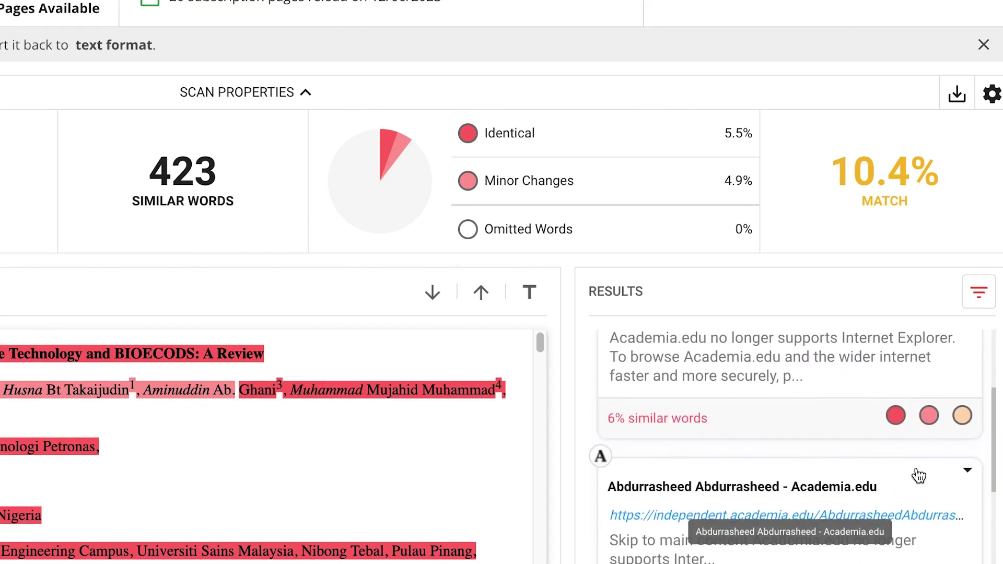
{"action": "left_click", "coordinate": [968, 471]}
{"action": "left_click", "coordinate": [959, 502]}
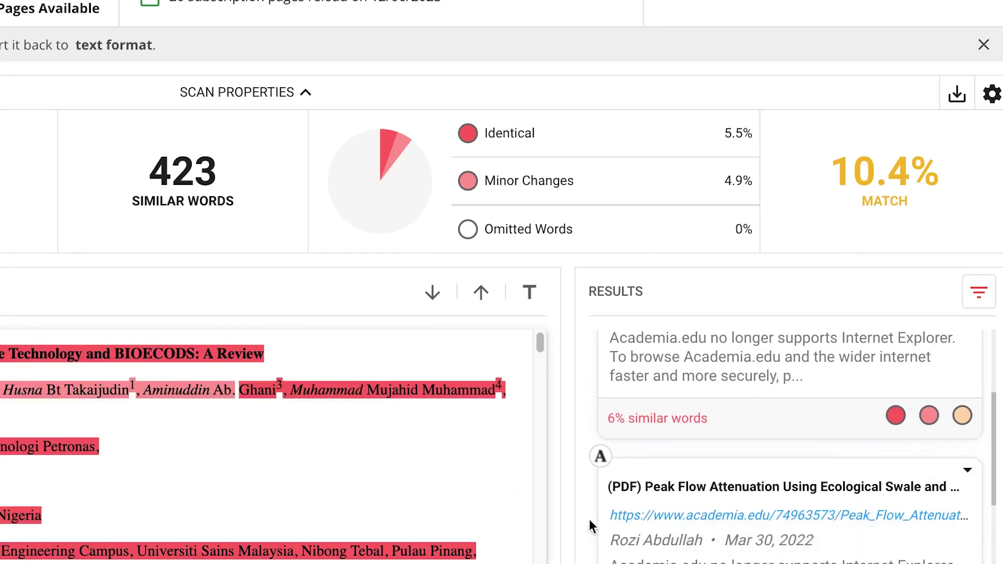
{"action": "scroll", "coordinate": [914, 517], "scroll_direction": "up", "scroll_amount": 3}
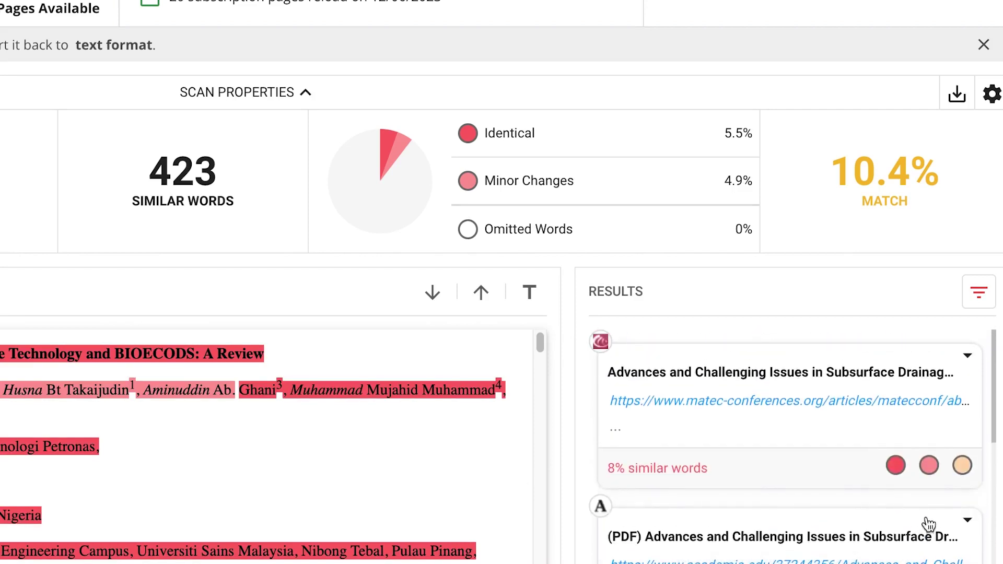
{"action": "left_click", "coordinate": [968, 519]}
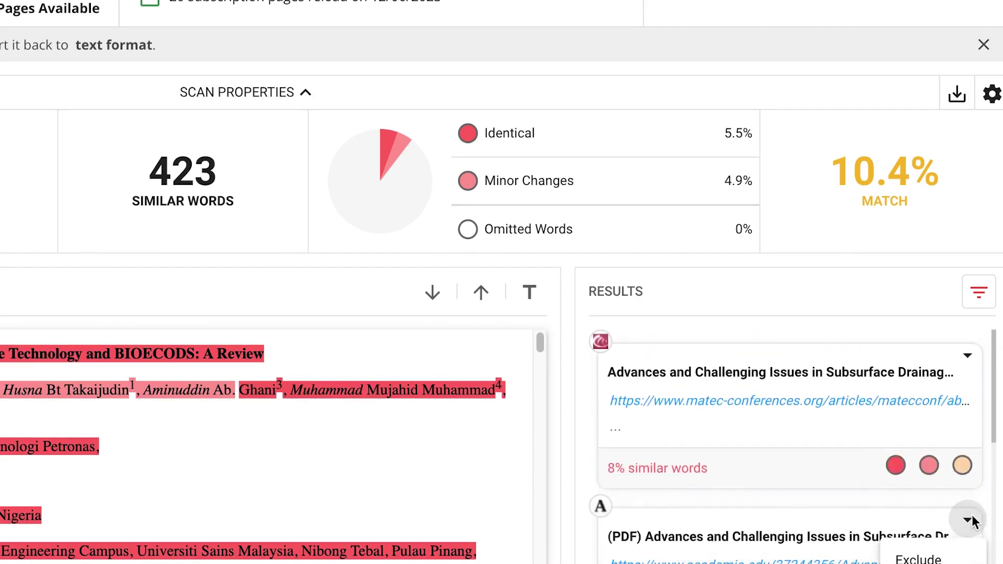
{"action": "left_click", "coordinate": [975, 556]}
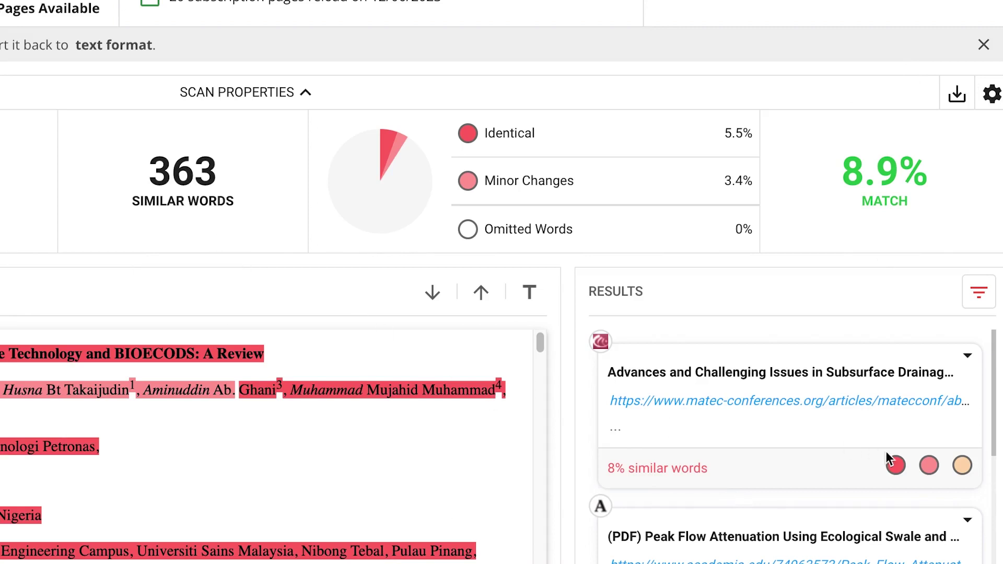
{"action": "left_click", "coordinate": [968, 355]}
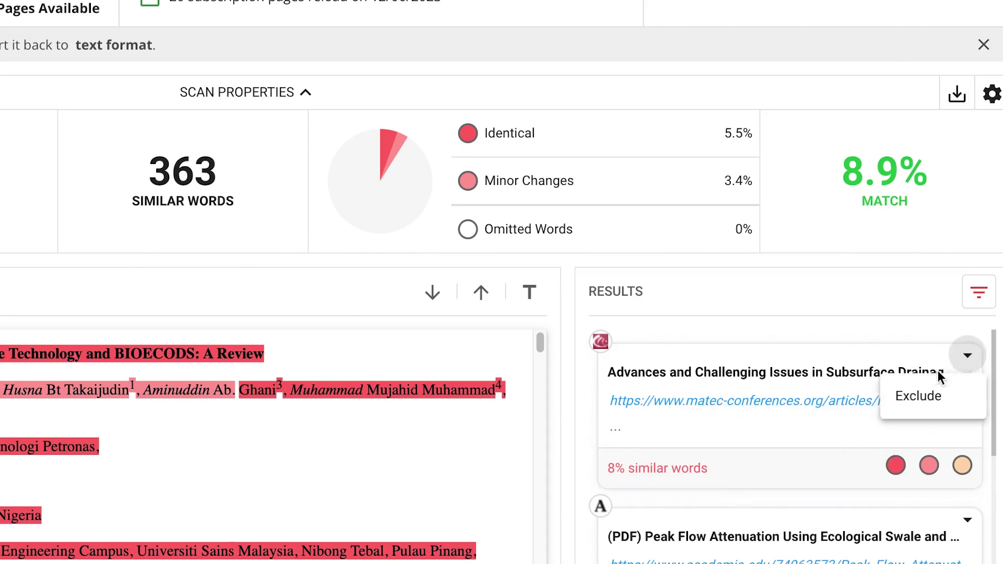